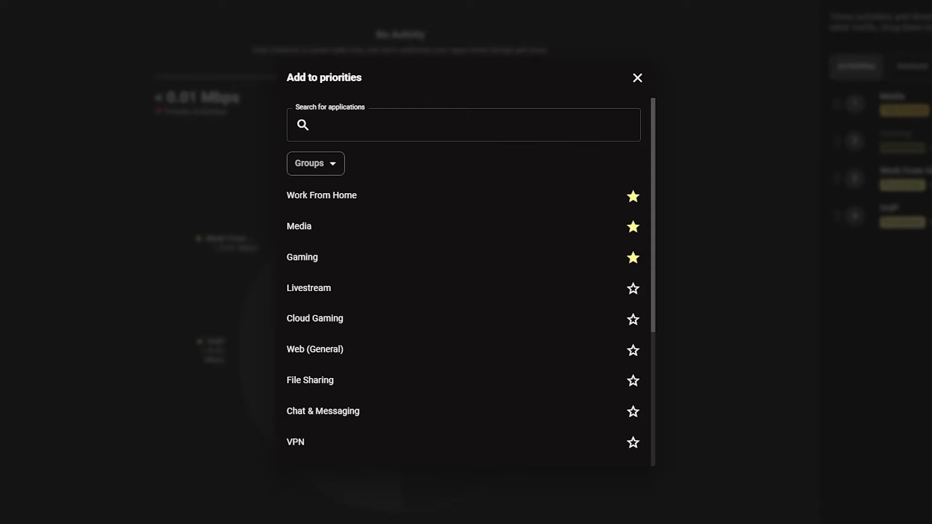
Star Twitch via a 'twitch' search, place it third, and move Gaming to the top, showing its details
click(464, 125)
text(twitch)
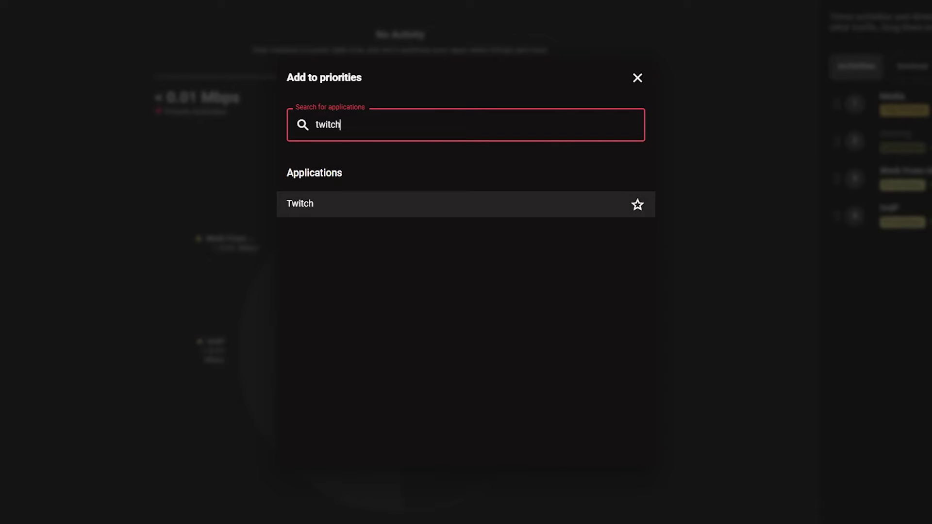
click(637, 204)
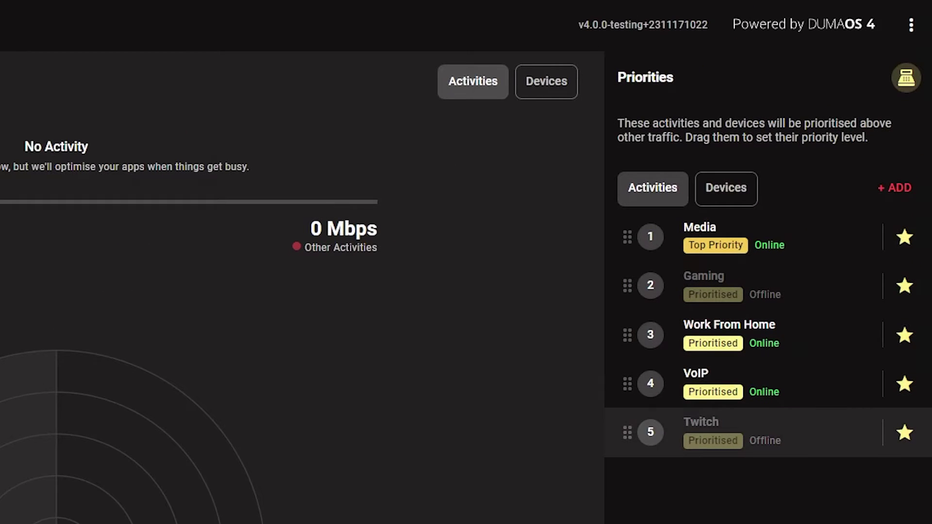
drag(628, 433, 628, 333)
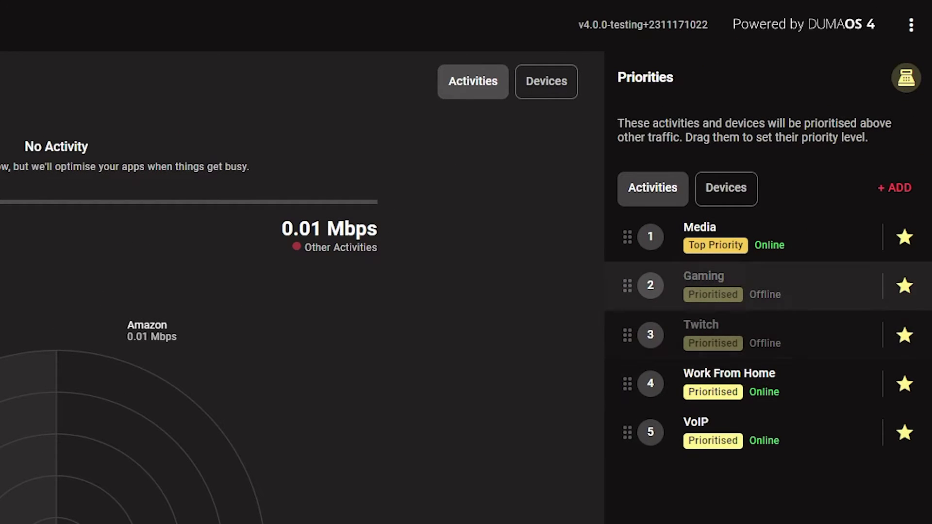
drag(627, 285, 628, 235)
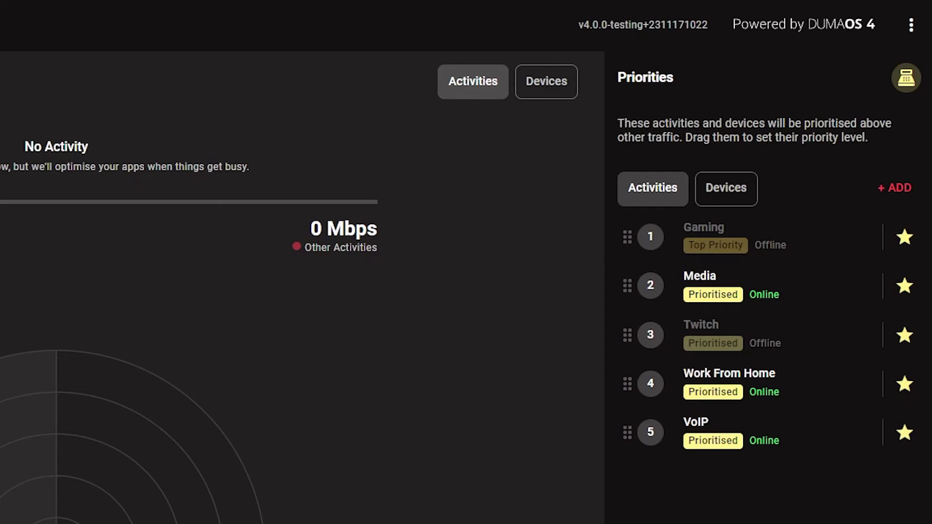
click(703, 236)
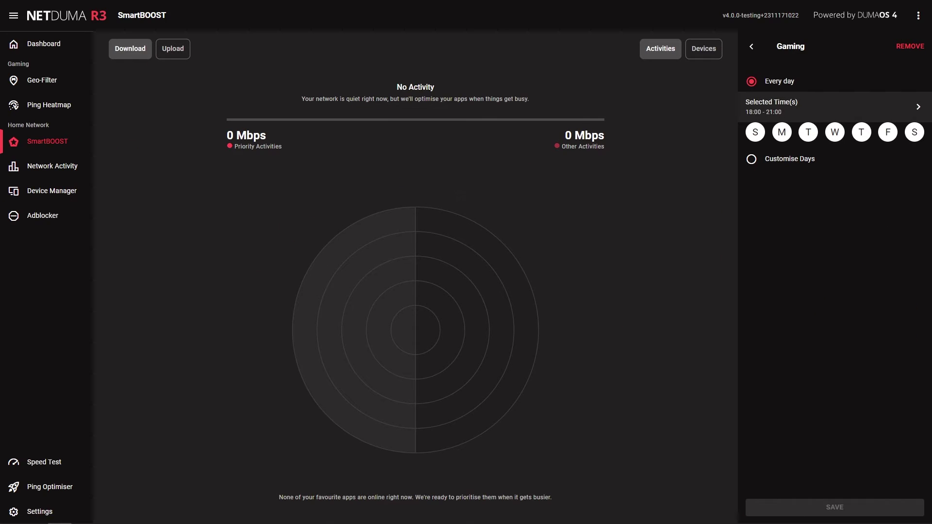
Open Gaming's hourly schedule editor, with 6–8 pm among the selected hours
click(866, 107)
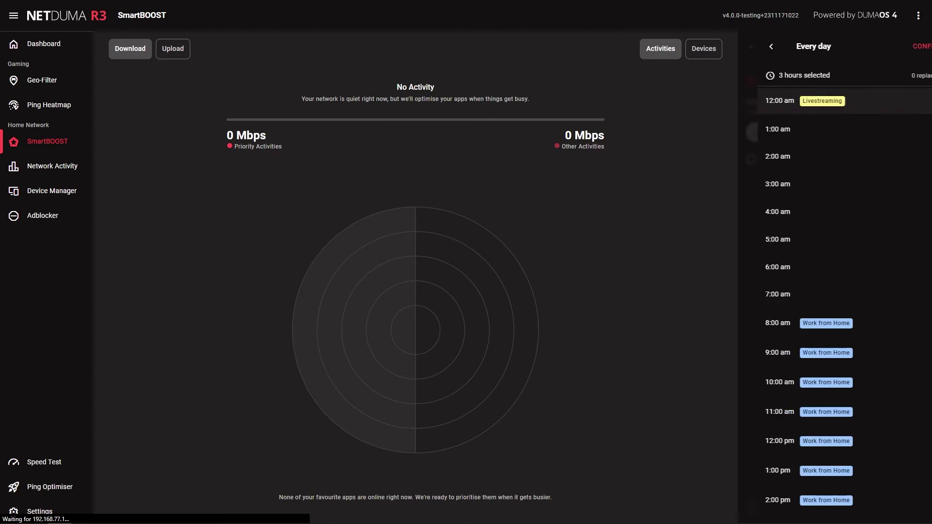
scroll(834, 292, down, 5)
scroll(834, 292, down, 2)
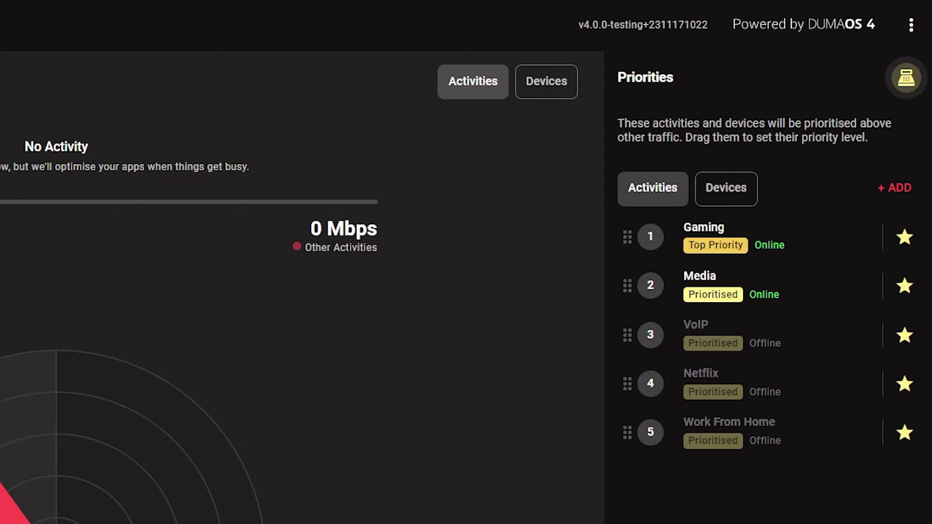
Open Stats for Nerds from the profile menu at the top right of Priorities
click(905, 77)
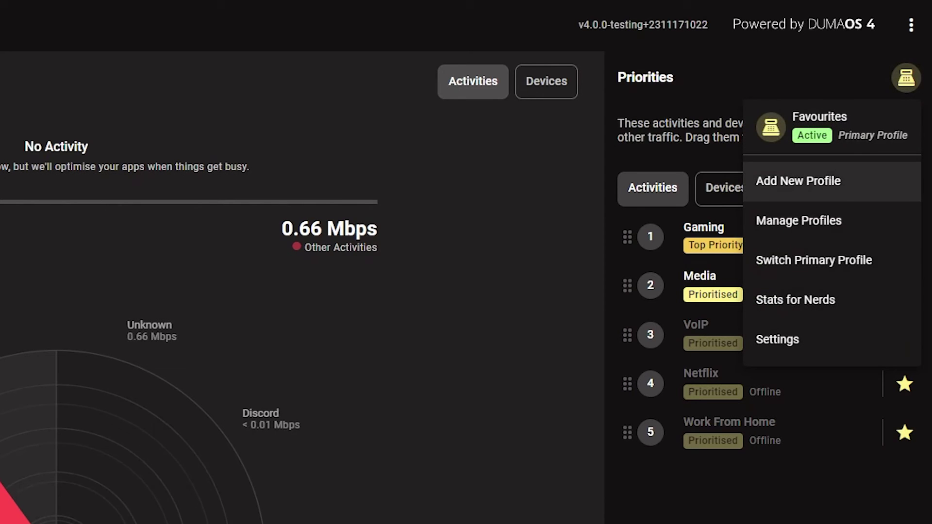
click(801, 301)
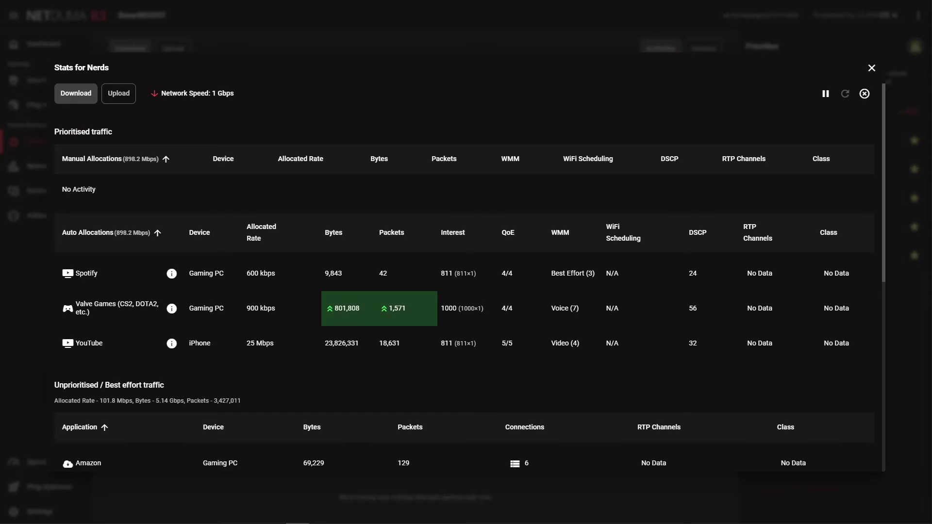